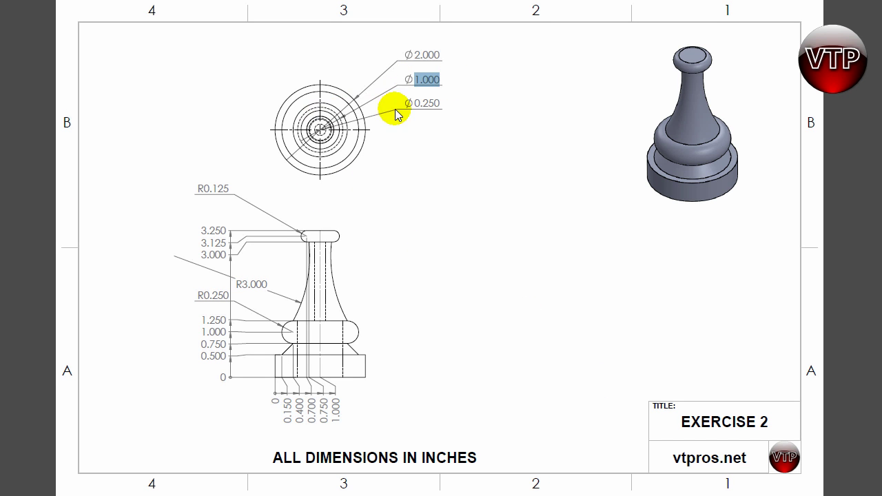
Check the Ø1.000 and Ø0.250 hole diameters on the Exercise 2 drawing.
left_click_drag(414, 104, 436, 137)
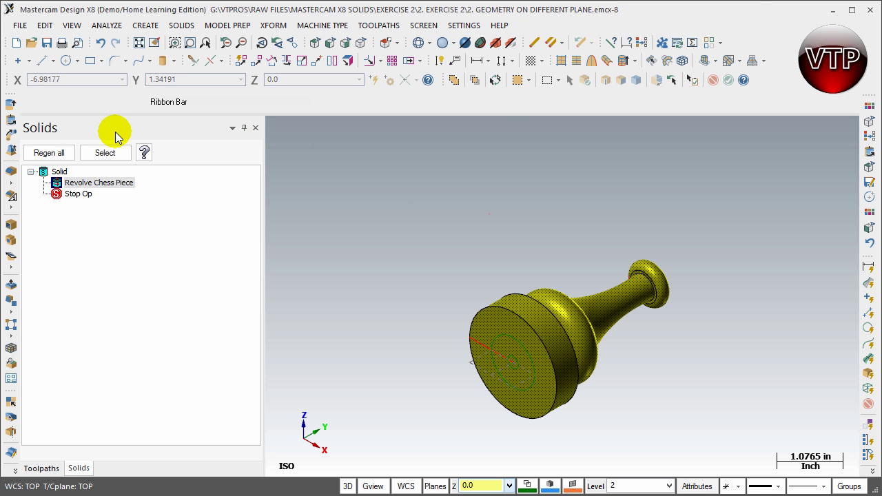
Extrude-cut the base circle 1.25 deep, reversed into the chess piece.
left_click(11, 106)
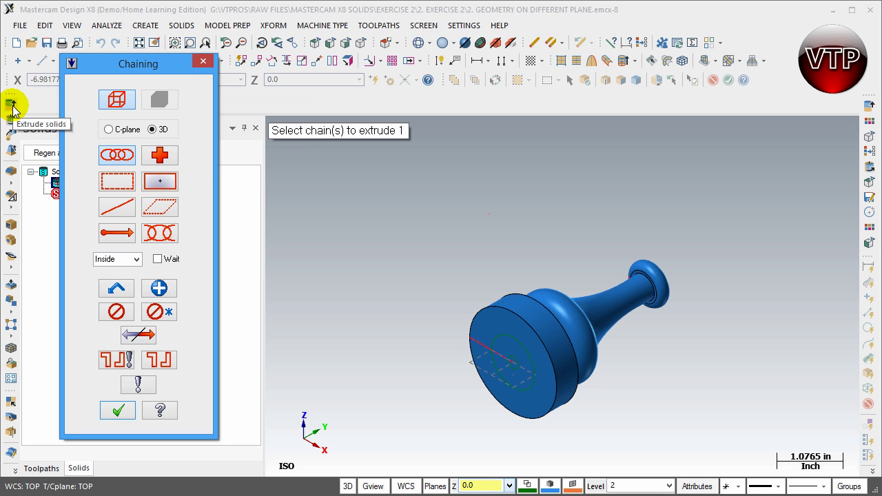
left_click(510, 339)
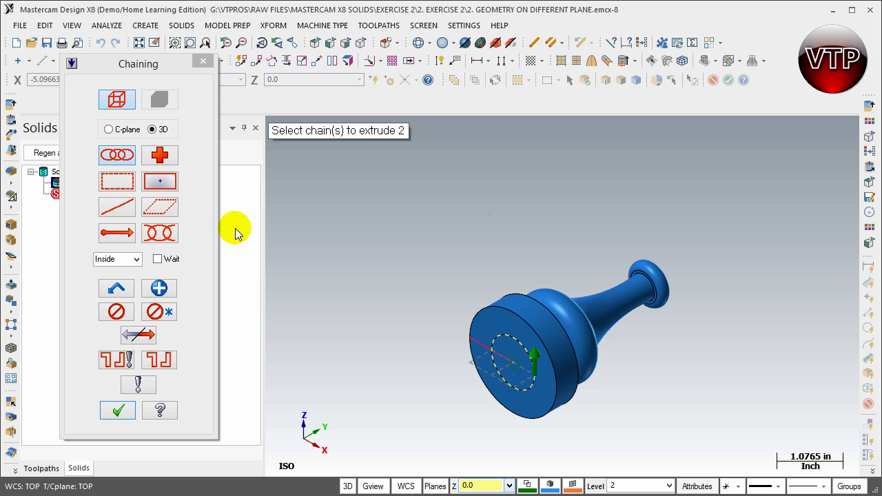
left_click(122, 411)
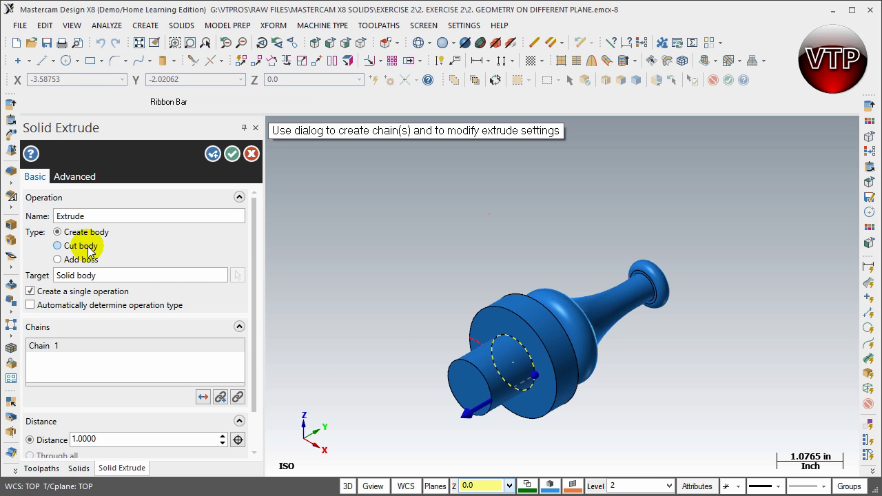
left_click(77, 251)
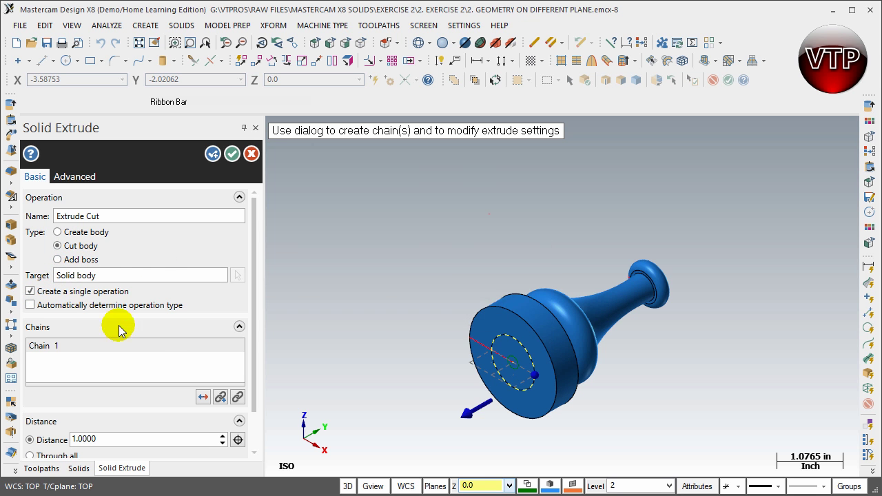
left_click(202, 397)
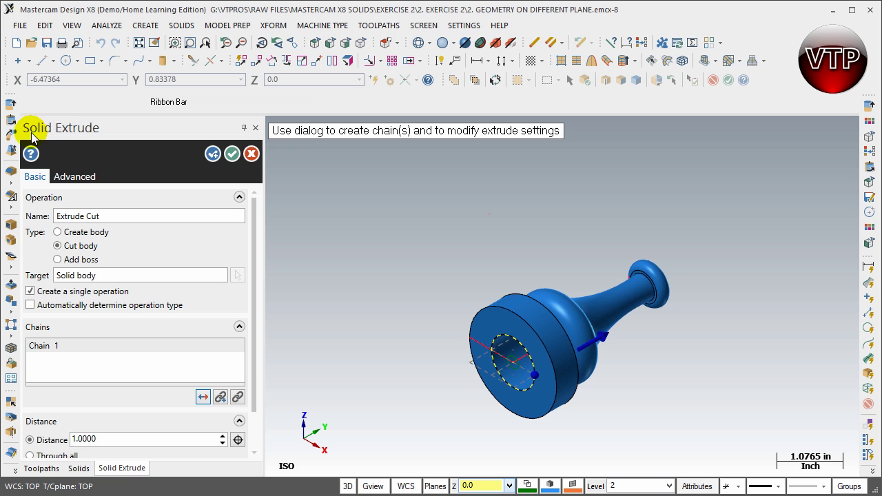
left_click_drag(255, 220, 253, 279)
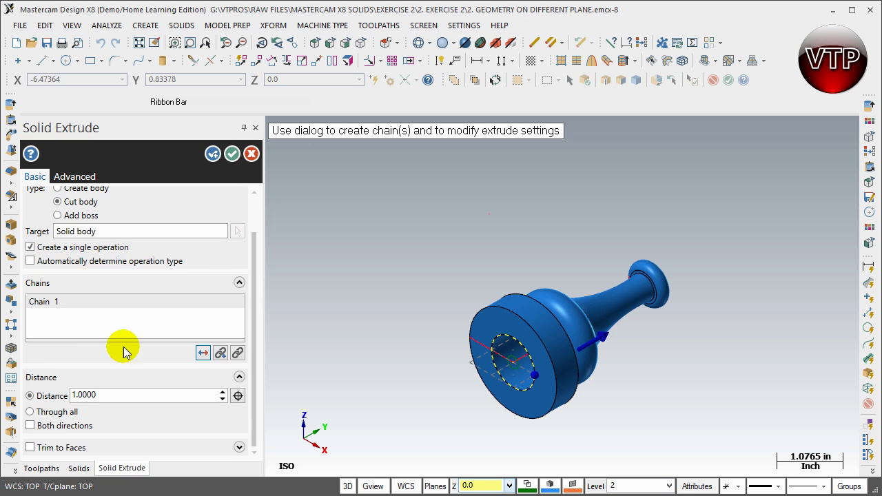
left_click_drag(75, 393, 113, 393)
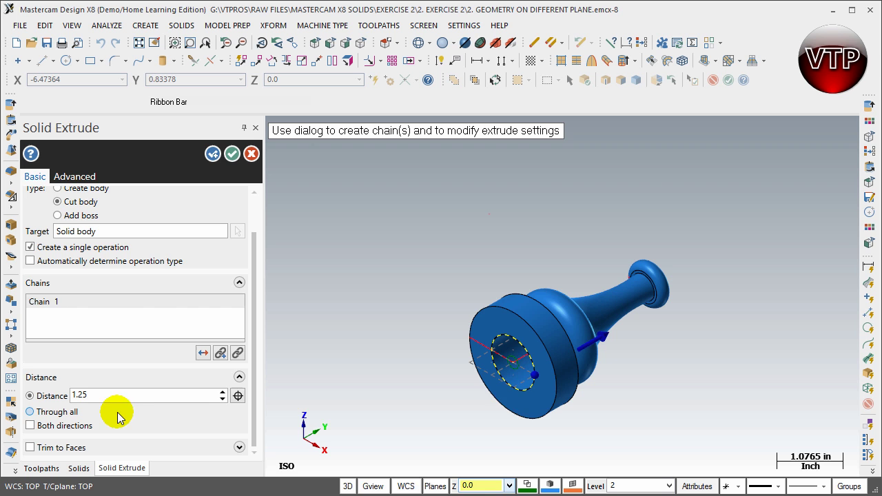
left_click(232, 154)
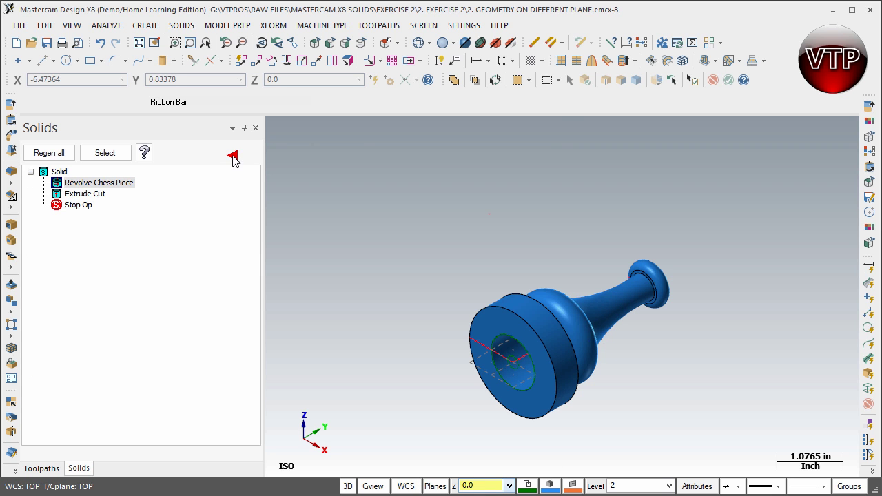
middle_click_drag(615, 403, 546, 351)
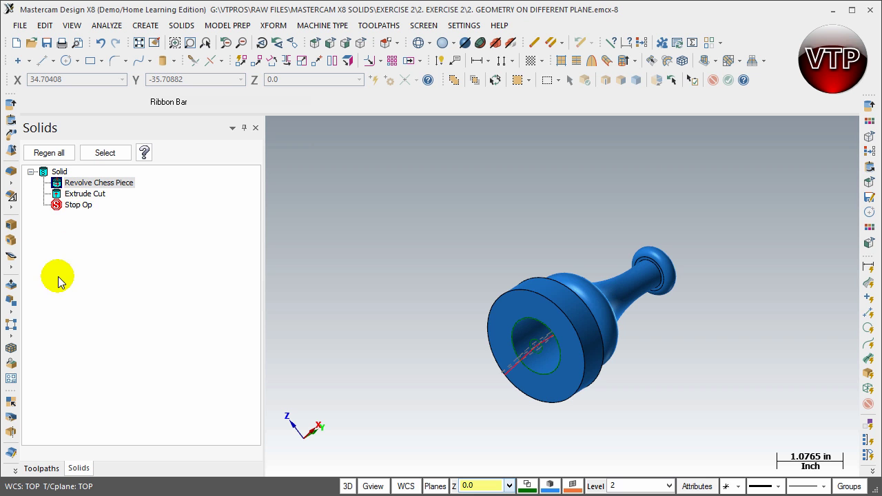
Rename the extruded cut in the Solids tree to 'Extrude Cut 1.0'.
left_click(83, 194)
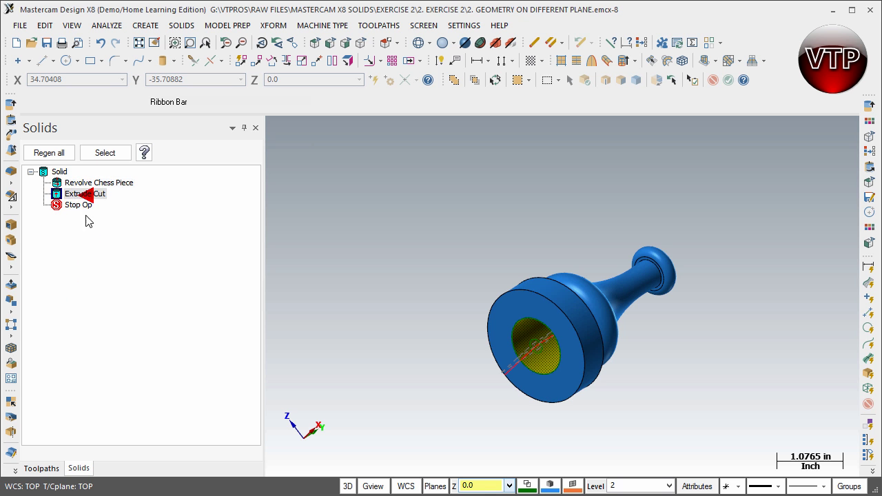
left_click(90, 196)
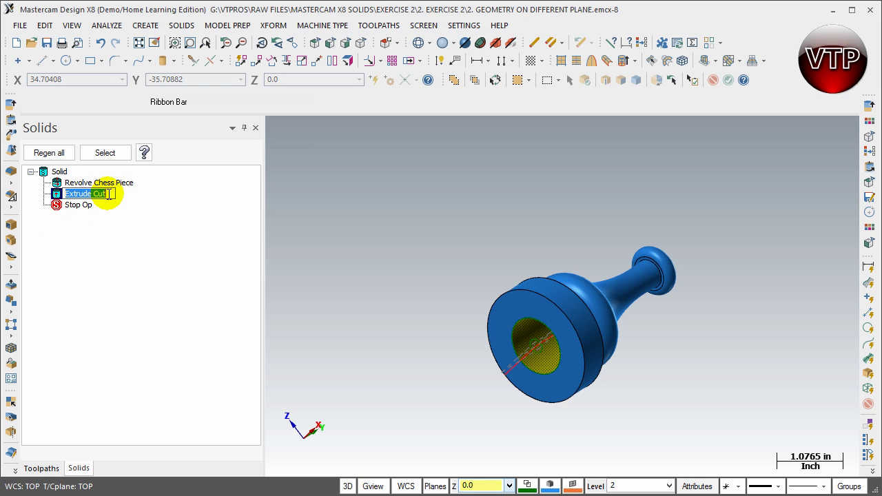
key("Escape")
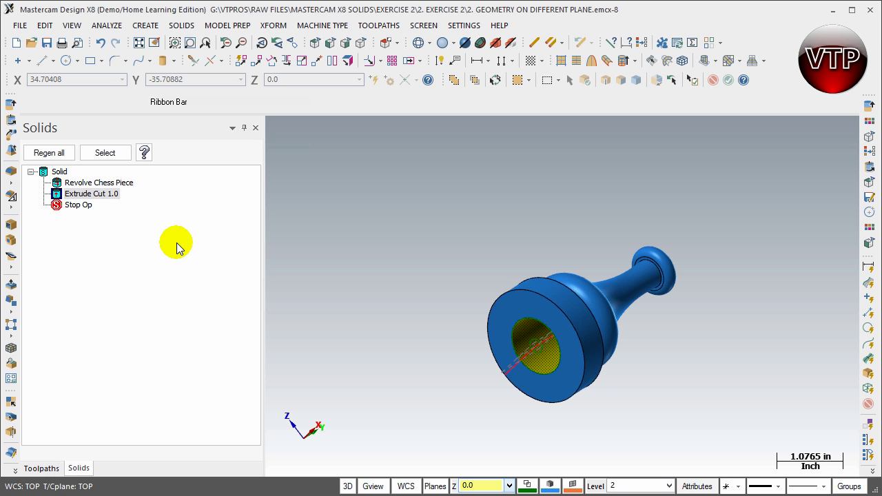
left_click(11, 105)
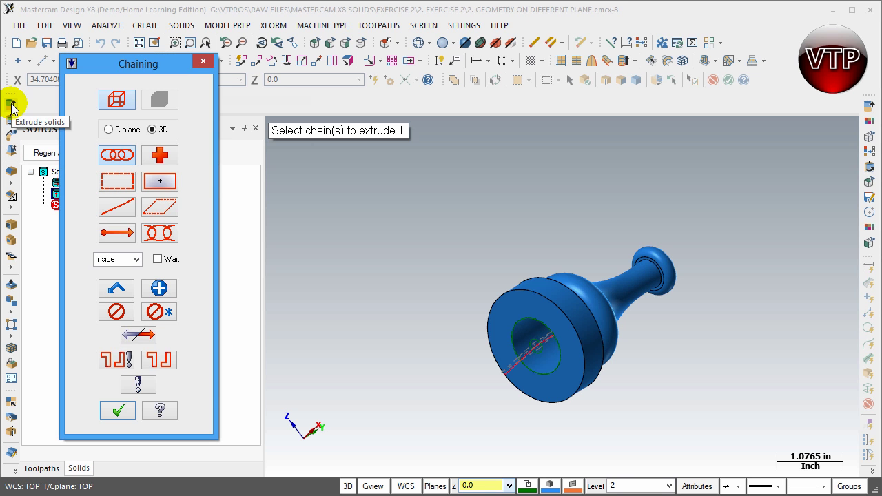
left_click(541, 353)
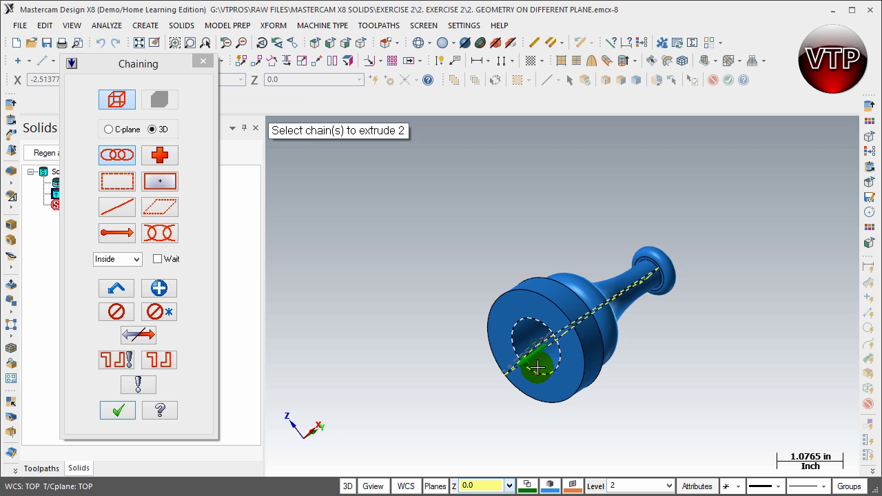
left_click(117, 412)
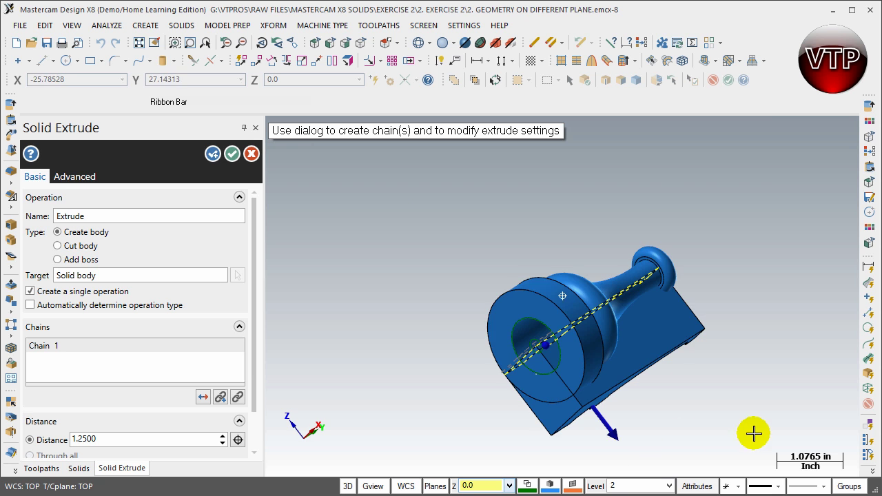
middle_click_drag(753, 433, 724, 400)
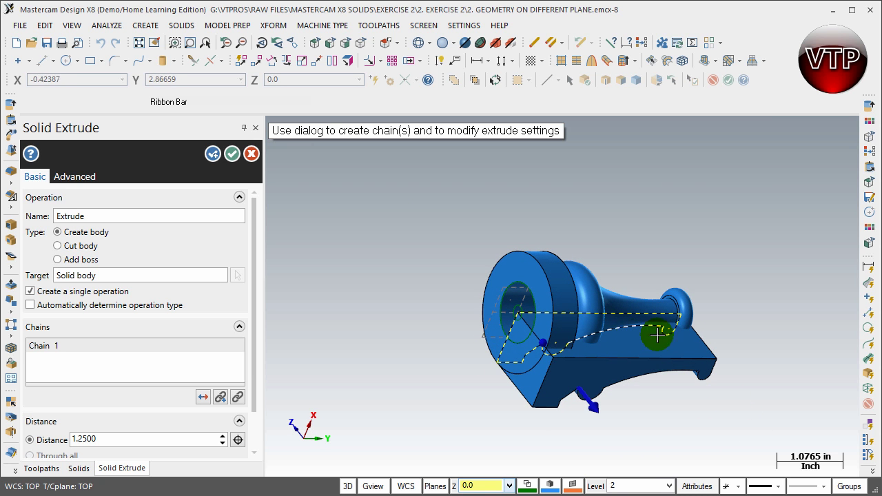
left_click(251, 155)
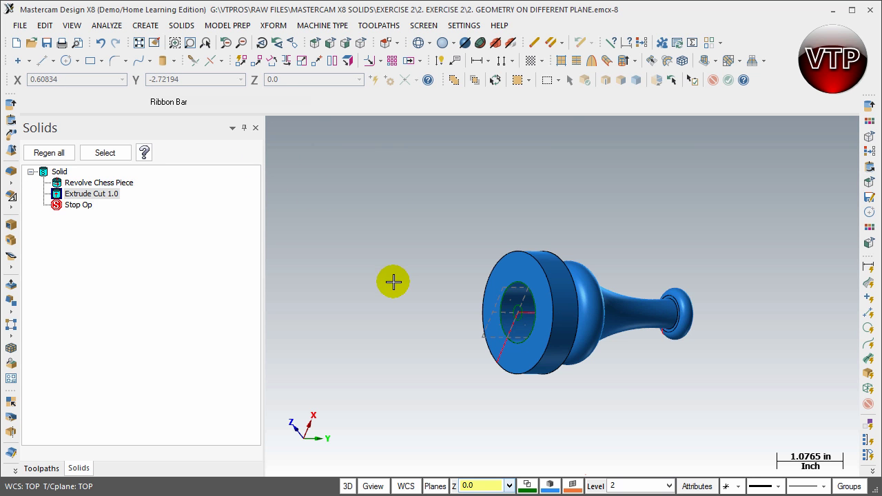
middle_click_drag(393, 281, 393, 311)
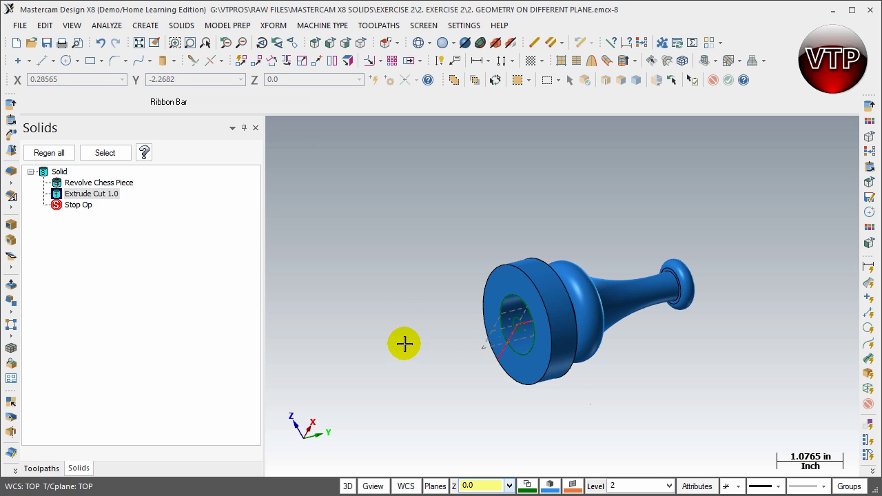
Start a new cut-body extrusion chained on the small inner circle of the base.
left_click(12, 118)
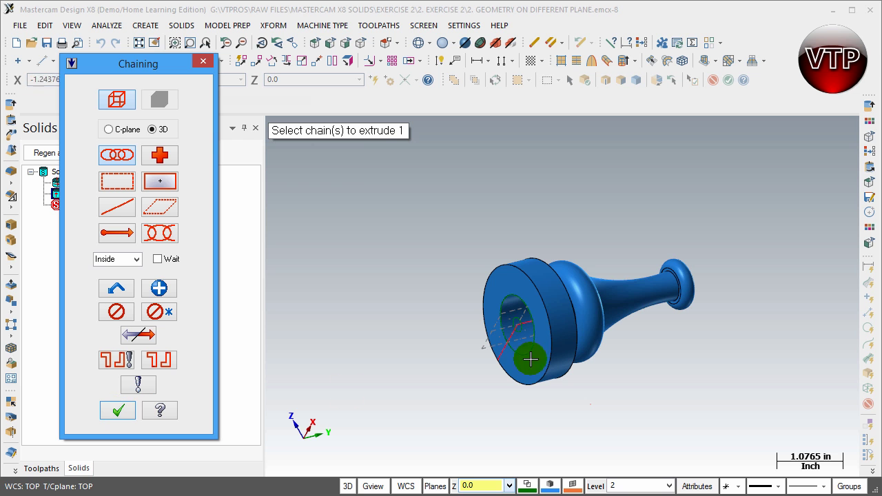
left_click(519, 324)
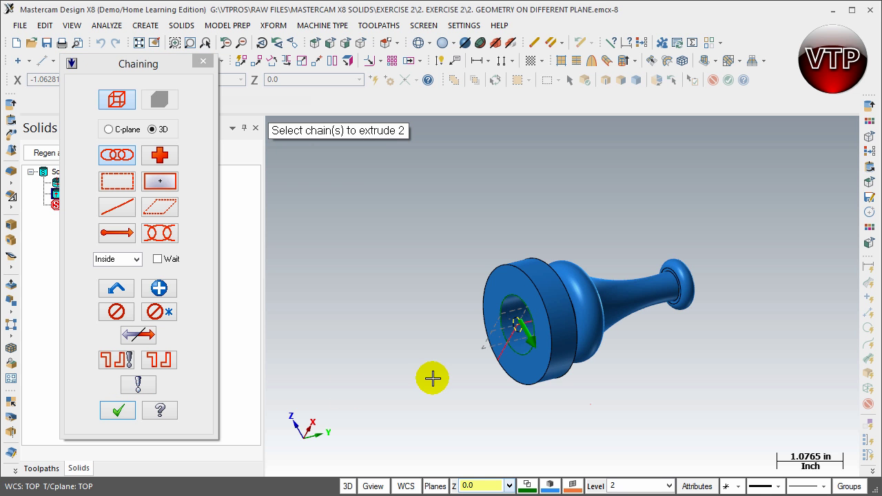
left_click(115, 411)
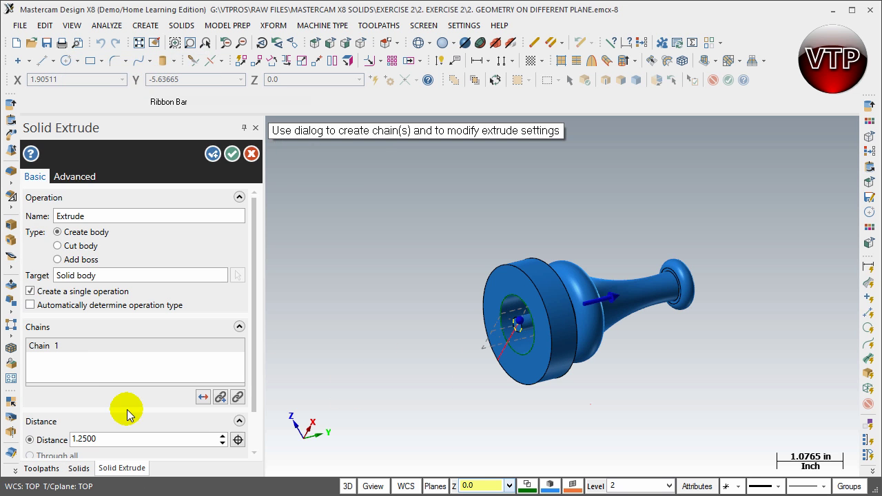
left_click(77, 248)
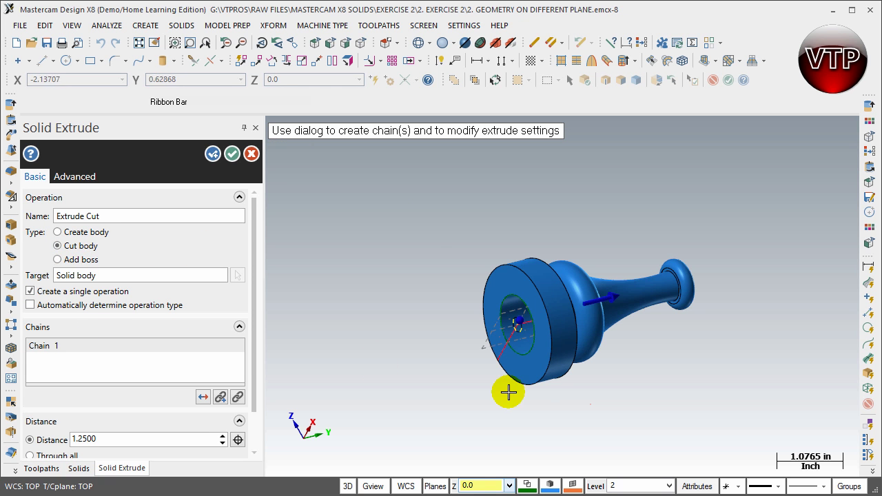
middle_click_drag(497, 402, 575, 374)
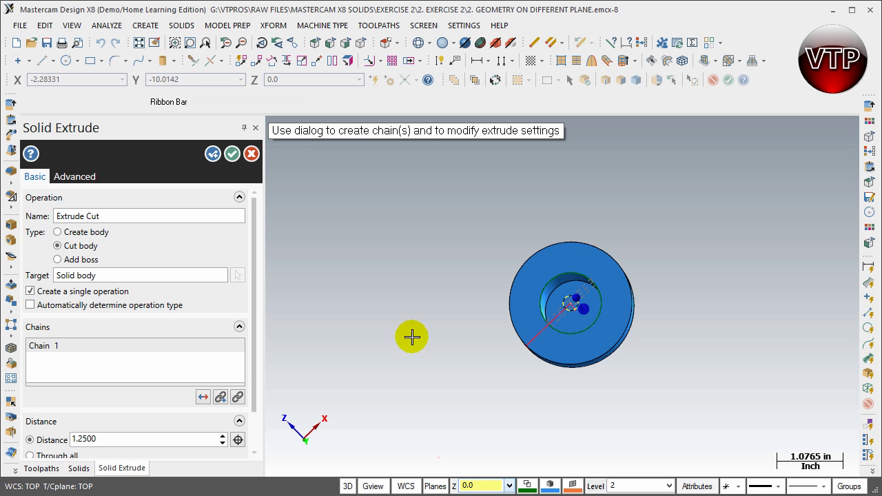
middle_click_drag(409, 335, 304, 349)
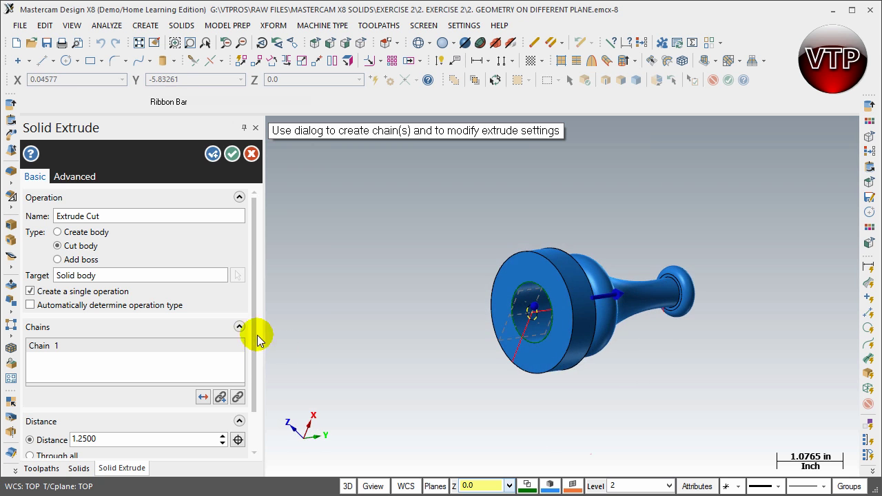
mouse_move(483, 402)
middle_mouse_down()
mouse_move(548, 392)
mouse_move(488, 400)
middle_mouse_up()
left_click(252, 418)
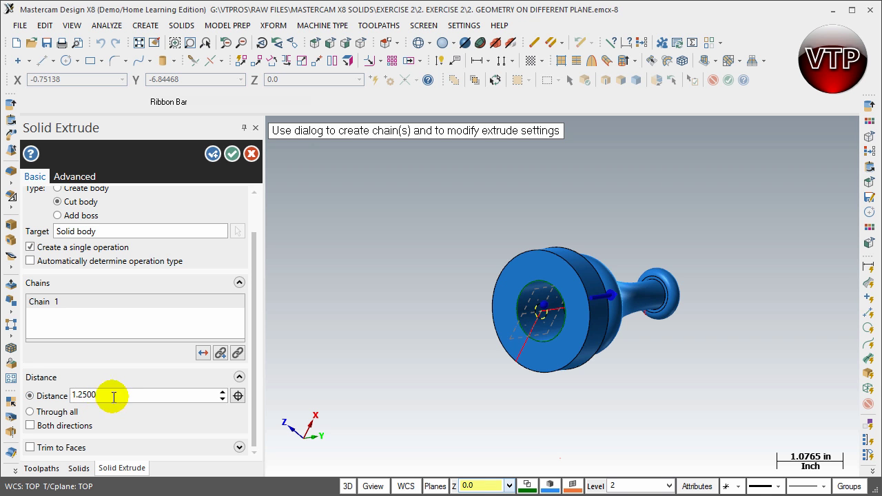
Set the cut depth to 3.0 and apply the second extrude cut.
left_click_drag(73, 394, 99, 394)
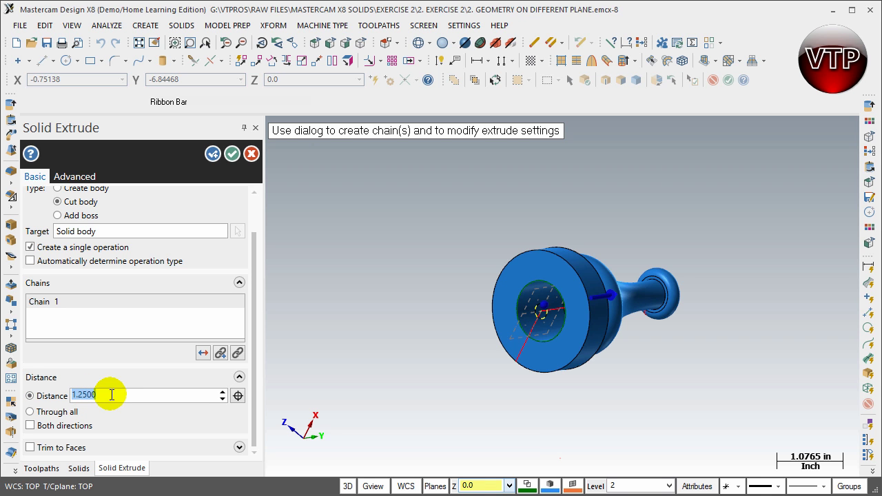
type("3.")
key("Return")
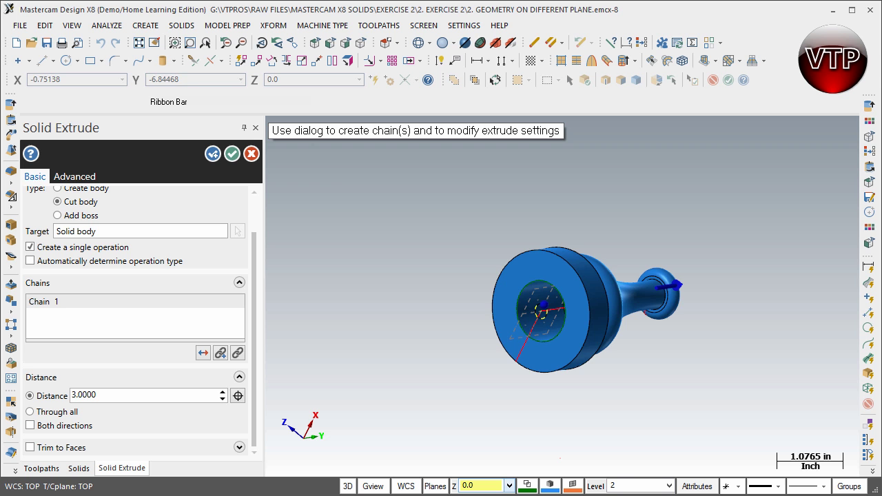
middle_click_drag(626, 386, 673, 361)
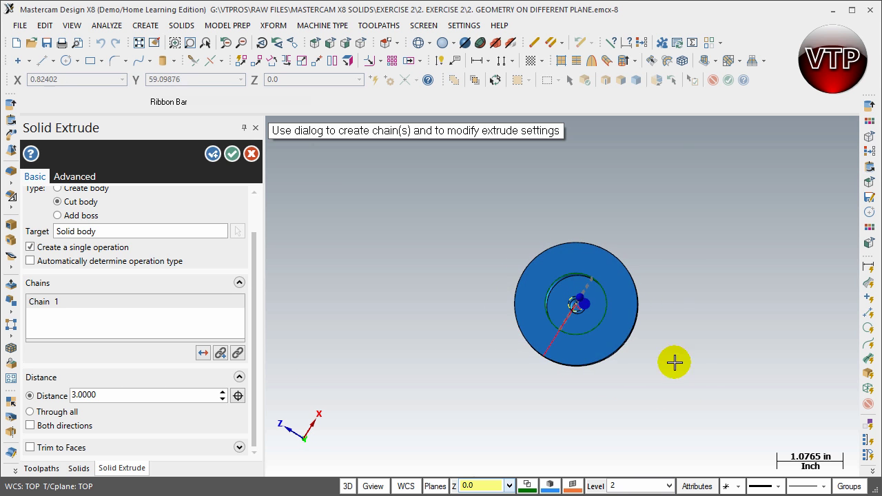
scroll(588, 323, "down", 2)
scroll(588, 323, "up", 5)
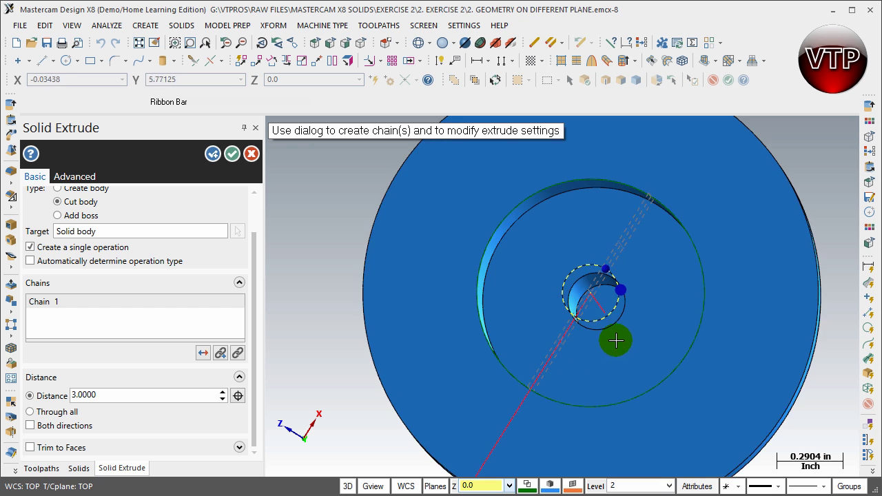
middle_click_drag(623, 345, 591, 361)
scroll(594, 355, "down", 5)
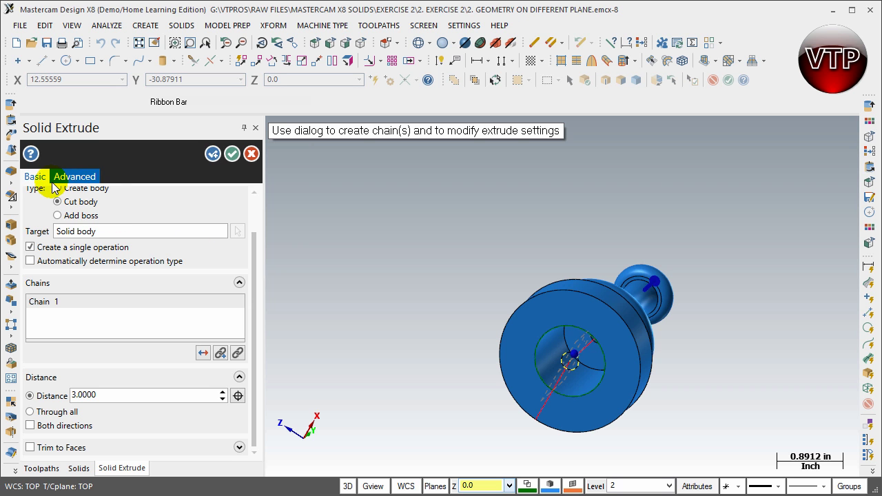
left_click(231, 153)
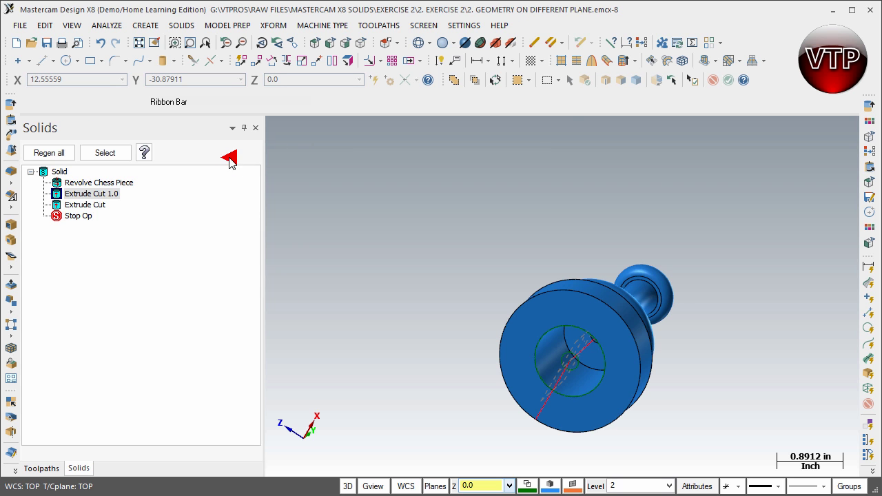
mouse_move(500, 240)
middle_mouse_down()
mouse_move(658, 393)
mouse_move(641, 358)
mouse_move(659, 339)
mouse_move(649, 421)
mouse_move(586, 457)
mouse_move(528, 448)
mouse_move(524, 423)
mouse_move(549, 376)
mouse_move(558, 379)
mouse_move(502, 434)
mouse_move(490, 423)
middle_mouse_up()
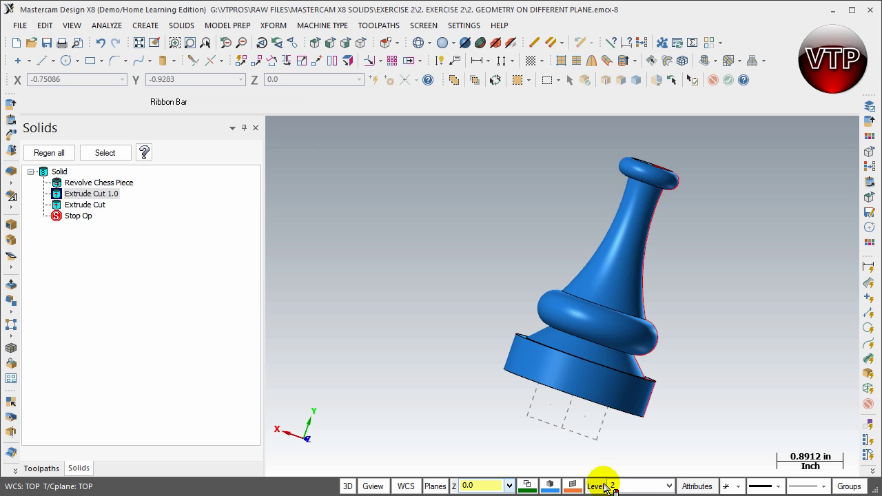
middle_click_drag(626, 441, 656, 361)
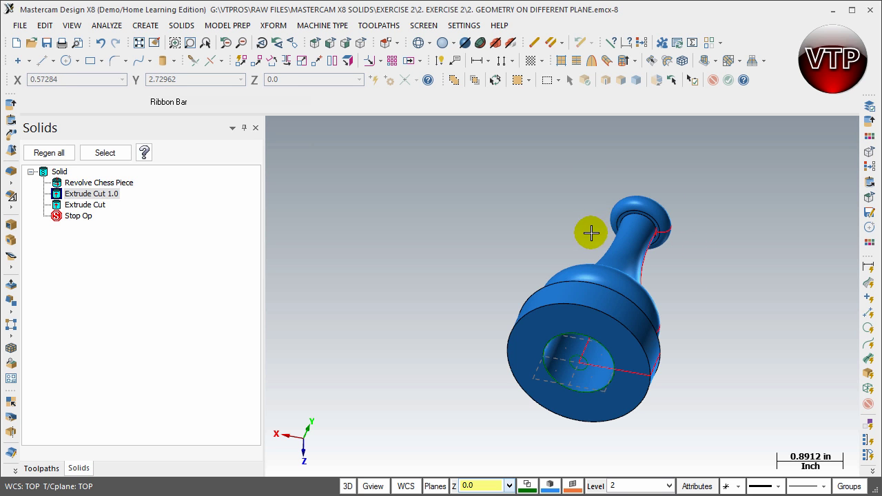
Make level 1 the main level and name it GEOMETRY.
left_click(597, 485)
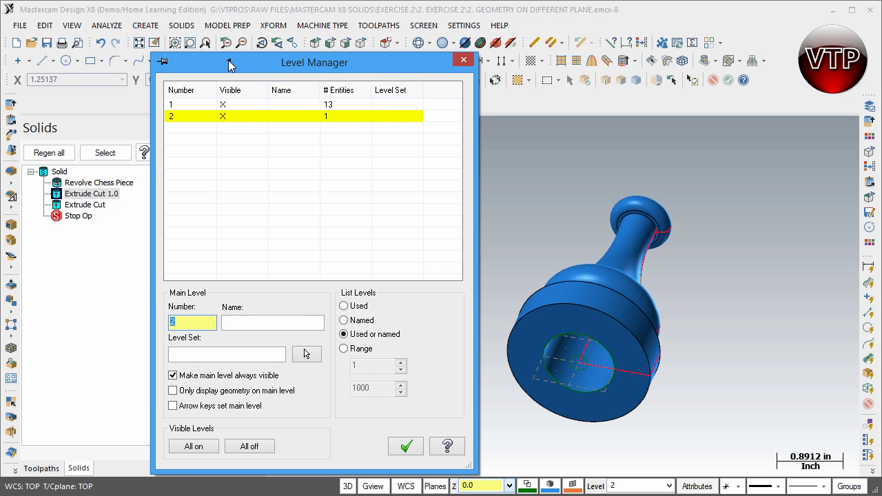
left_click_drag(190, 66, 137, 31)
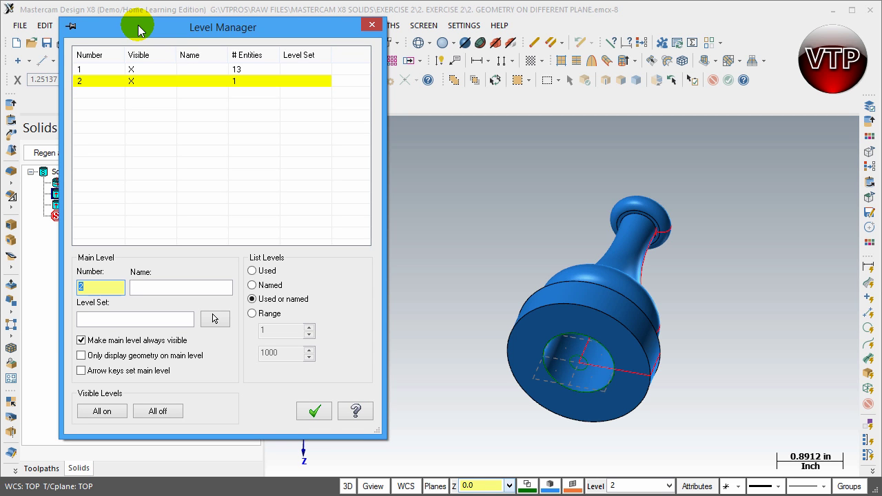
left_click(107, 70)
left_click(196, 69)
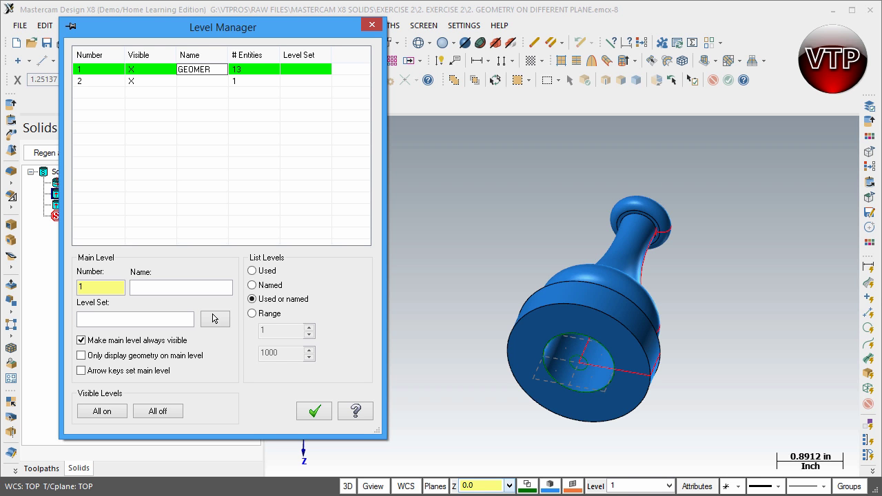
key("Return")
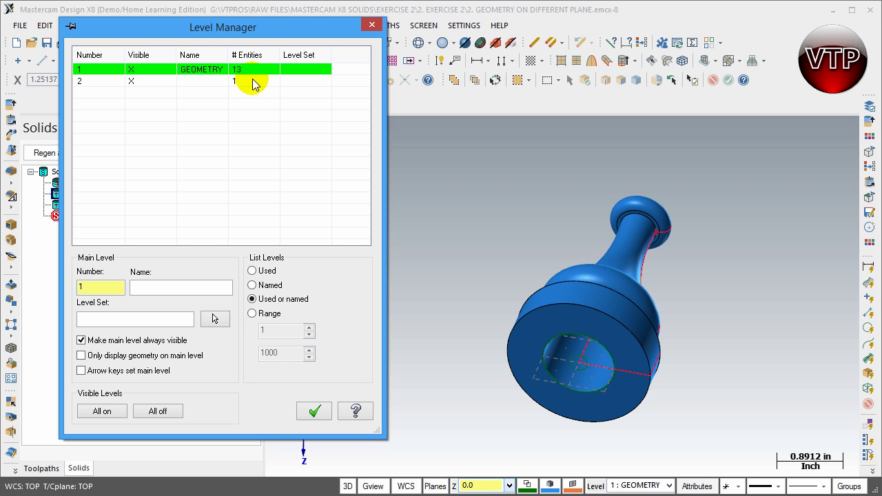
Name level 2 SOLIDS, then reselect the GEOMETRY level.
left_click(213, 82)
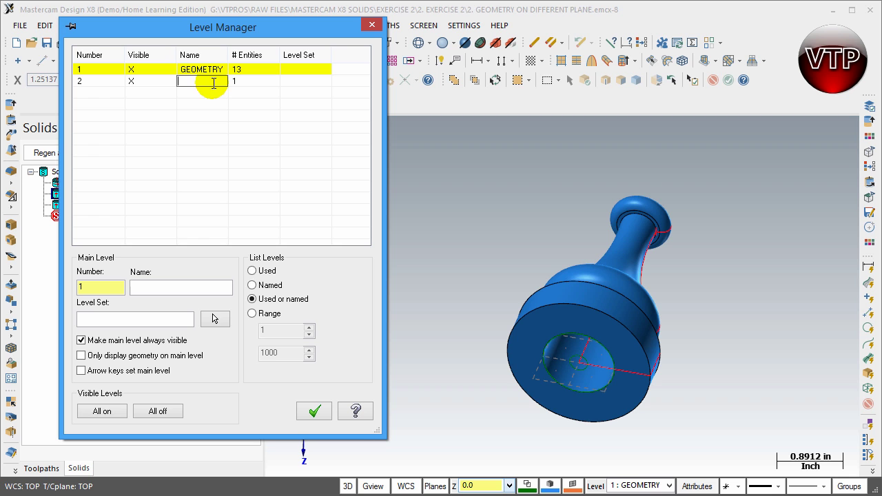
type("SOLIDS")
left_click(215, 86)
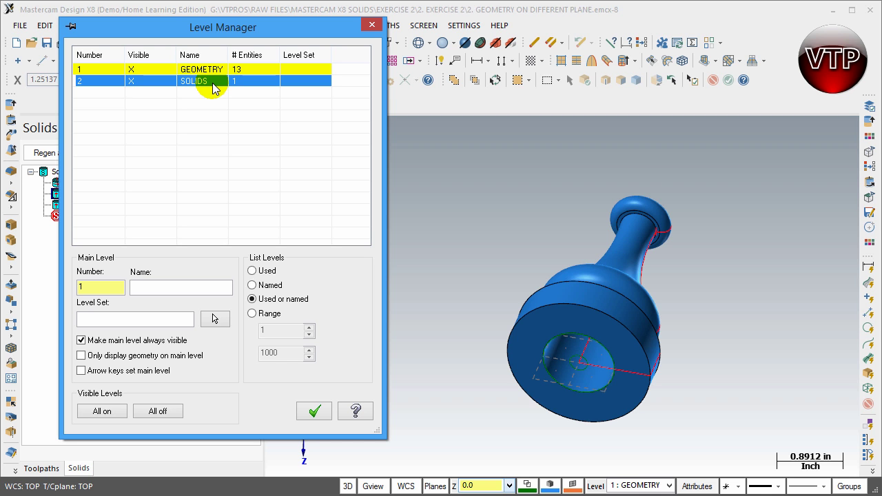
left_click(139, 71)
left_click(133, 82)
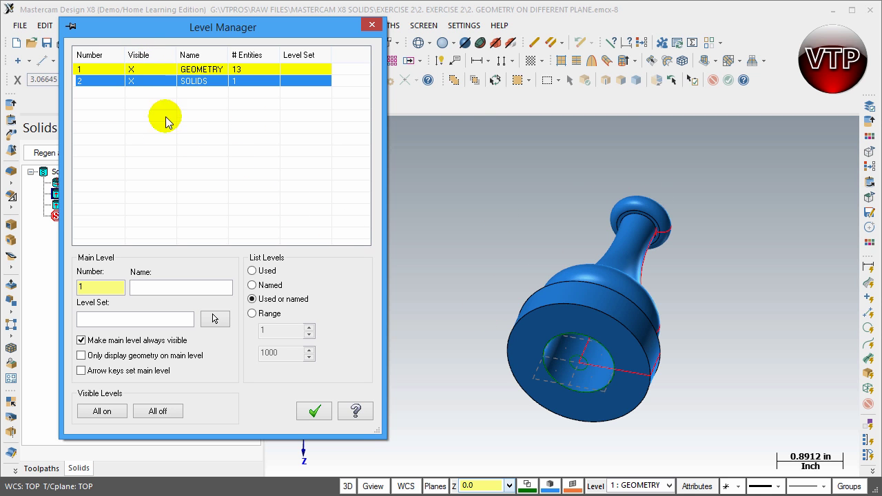
left_click(132, 71)
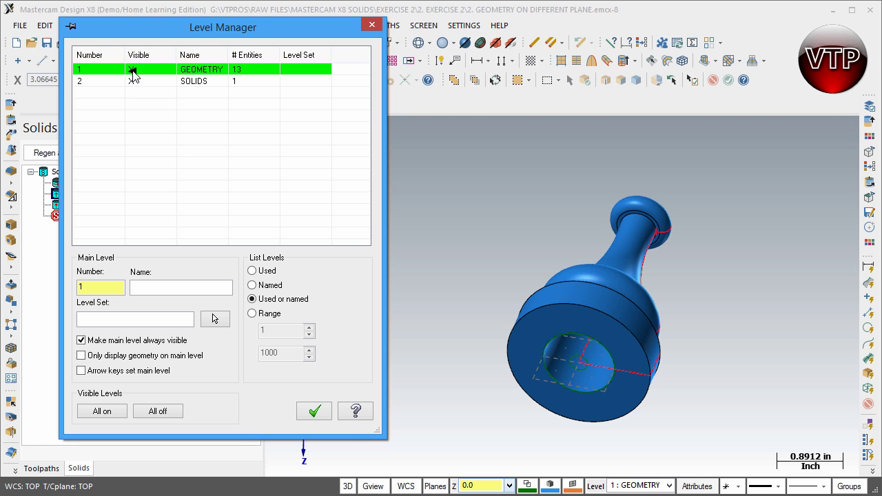
left_click(318, 412)
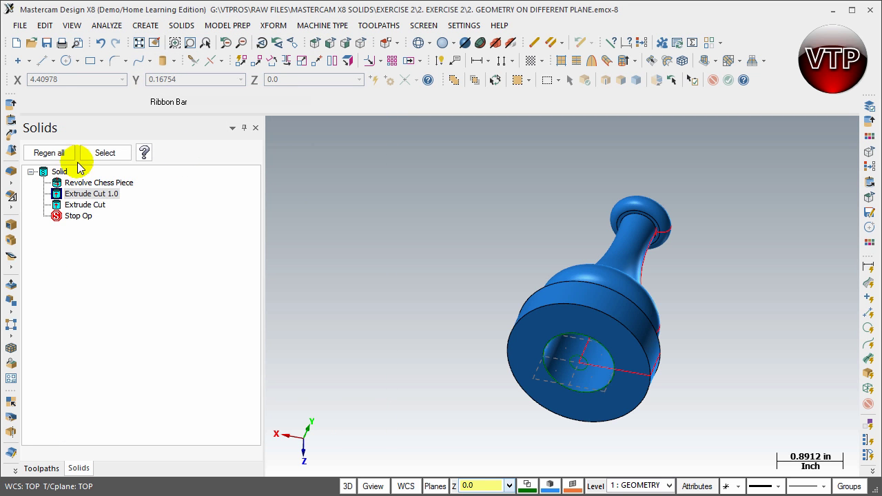
left_click(634, 486)
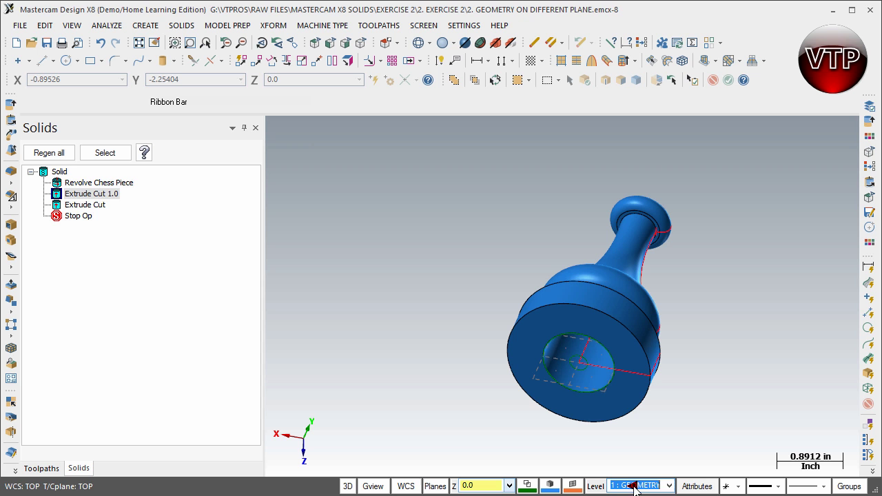
left_click(668, 486)
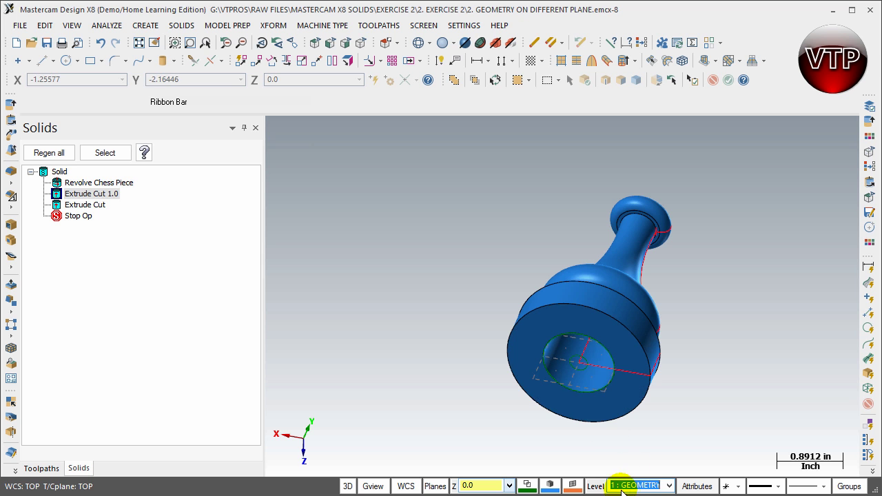
left_click(592, 485)
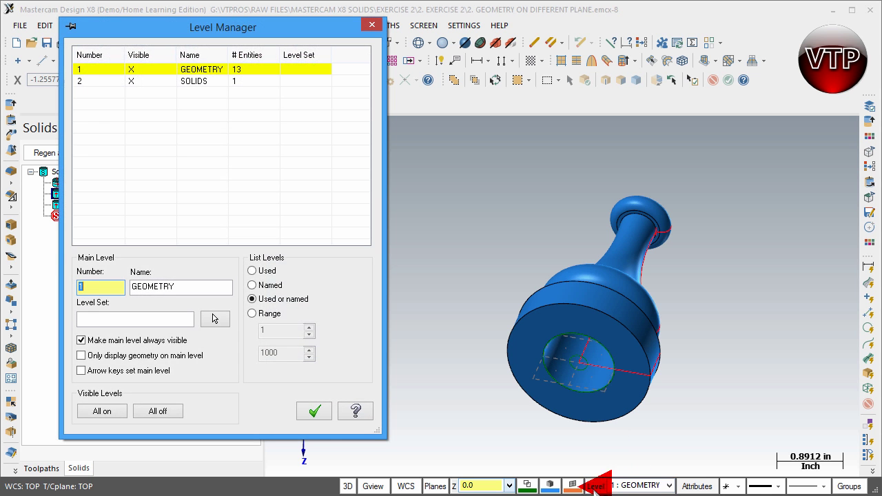
left_click(131, 81)
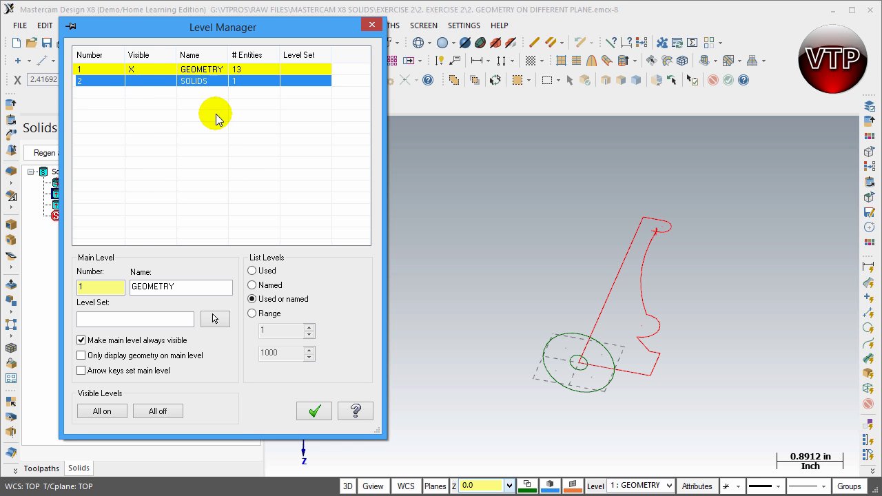
left_click(131, 81)
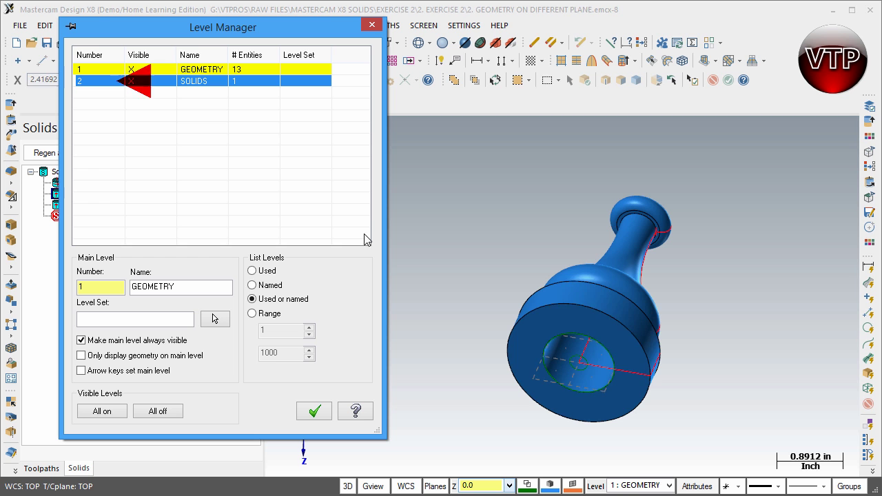
left_click(608, 312)
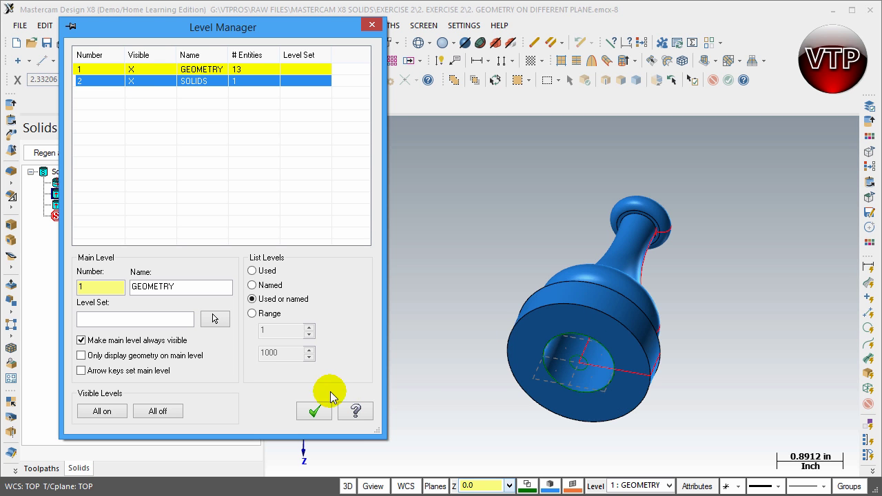
left_click(314, 412)
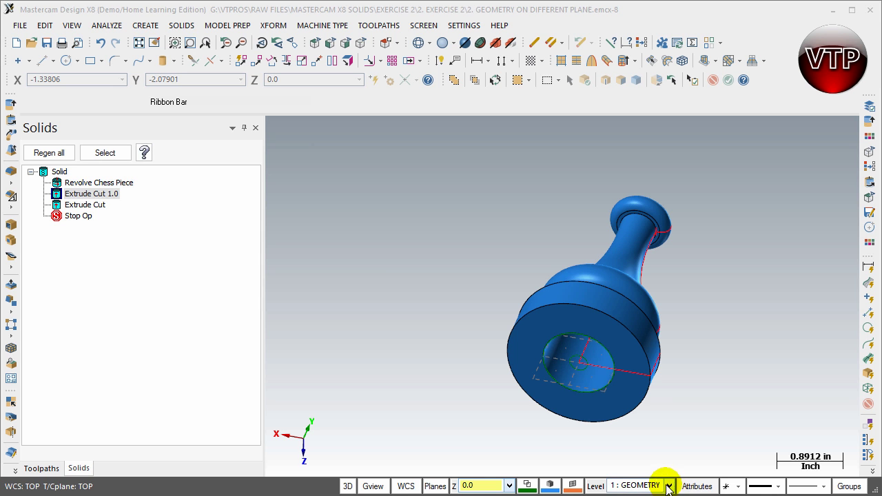
Switch the main level to 2 : SOLIDS and hide the GEOMETRY level.
left_click(667, 486)
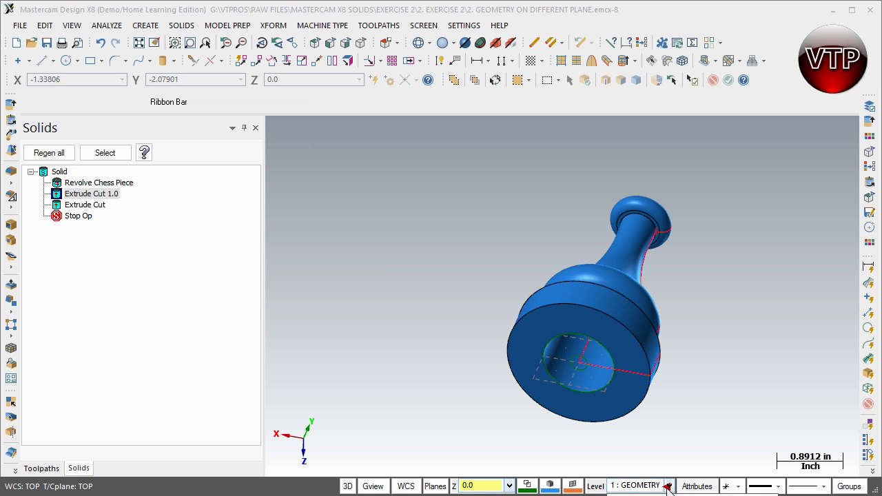
key("Down")
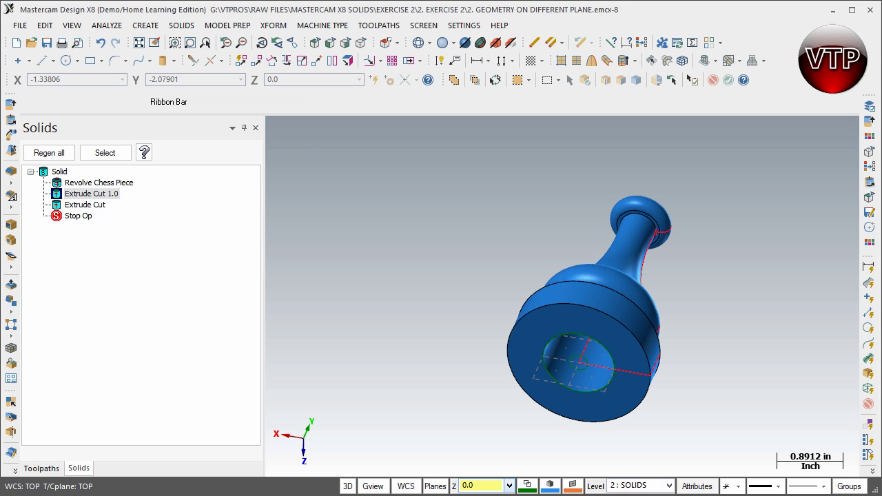
left_click(597, 486)
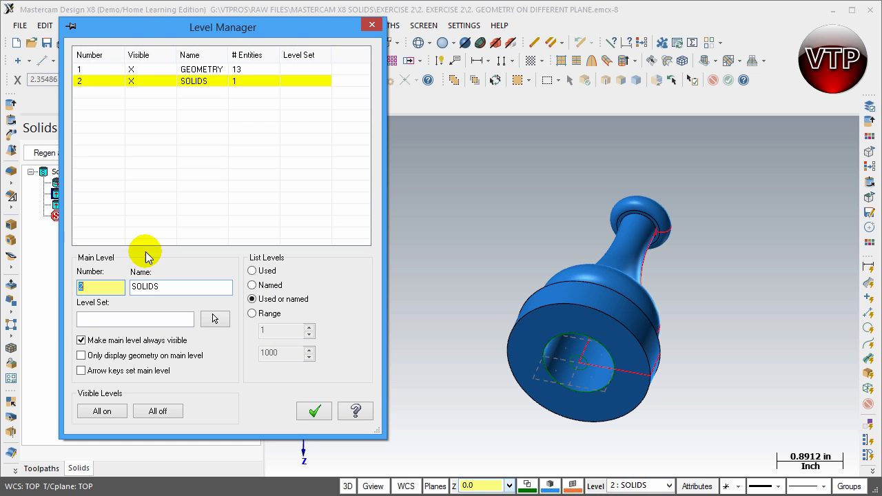
left_click(131, 72)
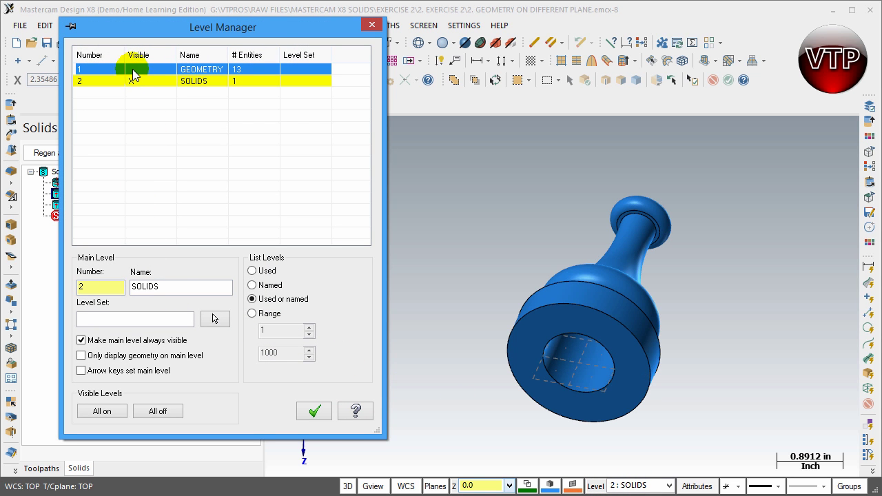
left_click(309, 411)
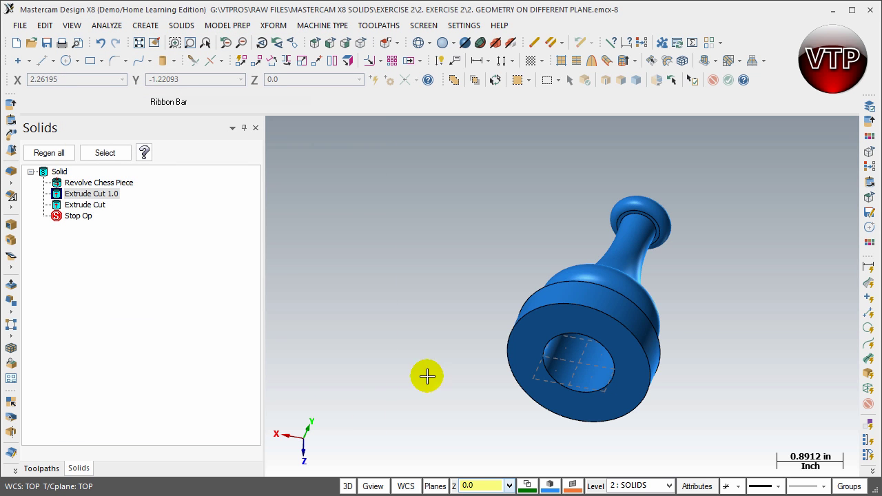
middle_click_drag(670, 222, 630, 317)
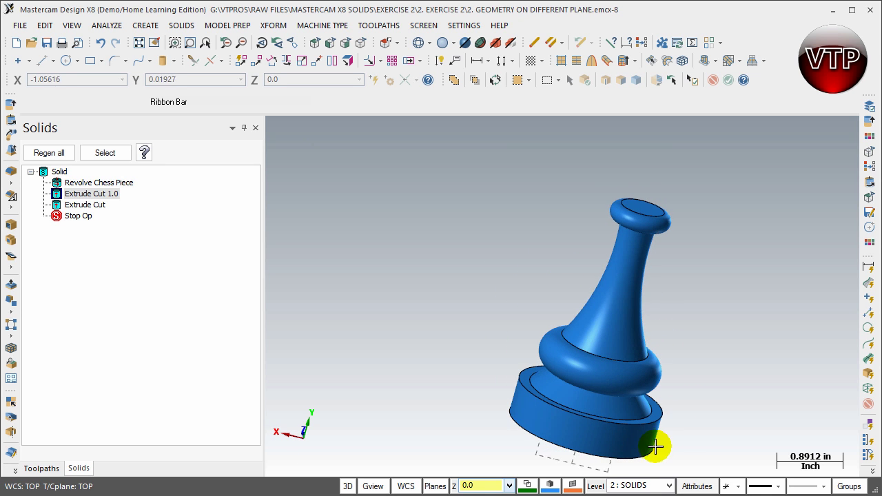
scroll(652, 448, "down", 1)
scroll(658, 448, "up", 1)
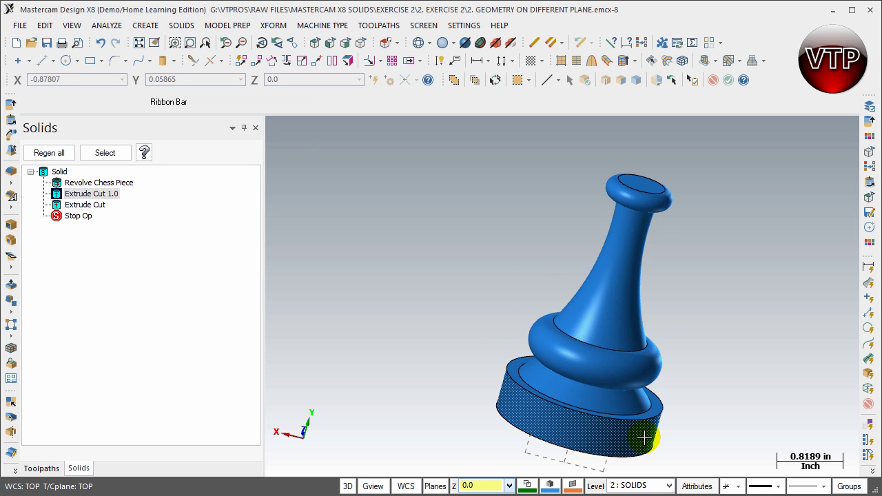